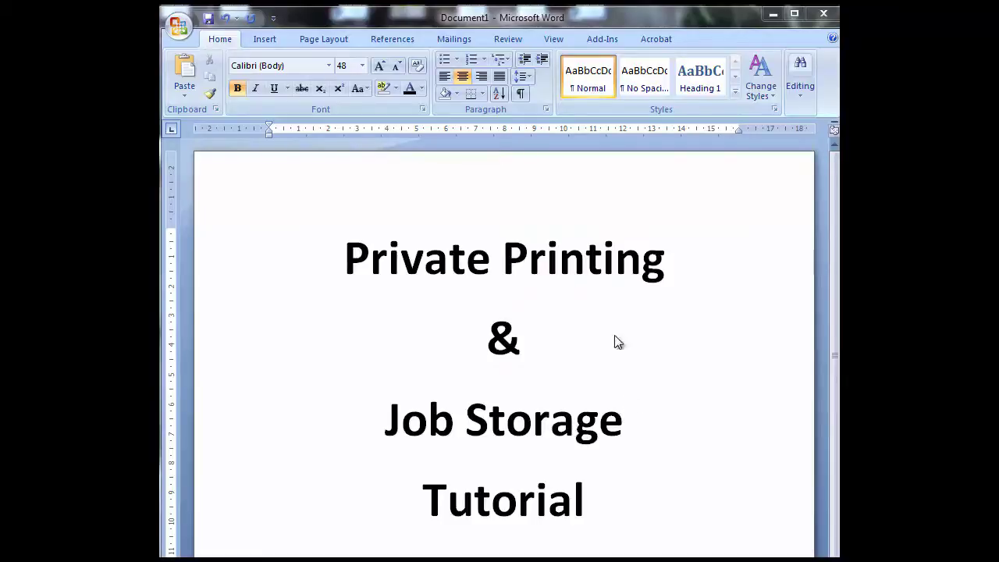
# Choose HP M880 - Universal PCL 6 in Word's Print dialog and open its Properties window
pyautogui.click(591, 365)
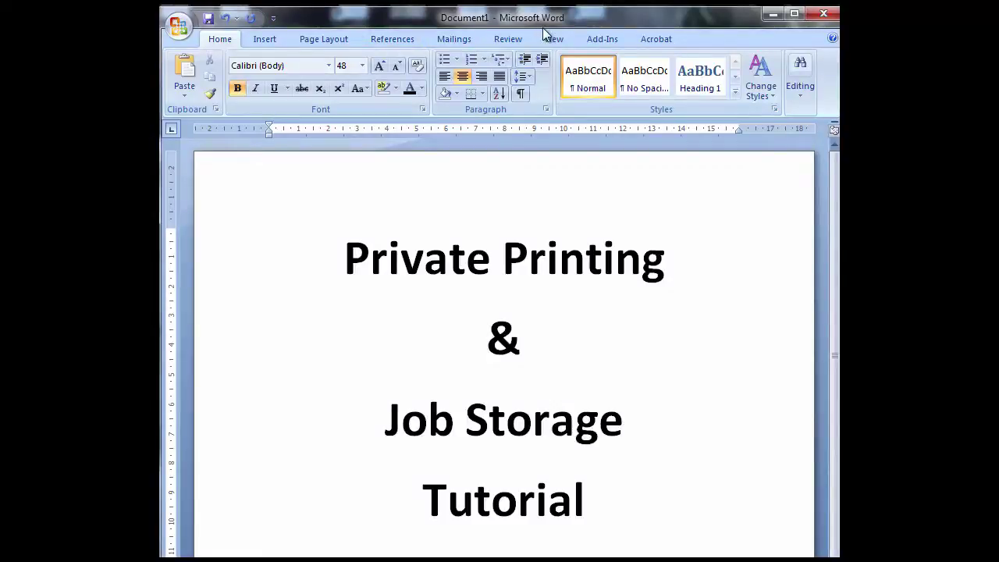
pyautogui.click(179, 26)
pyautogui.click(200, 204)
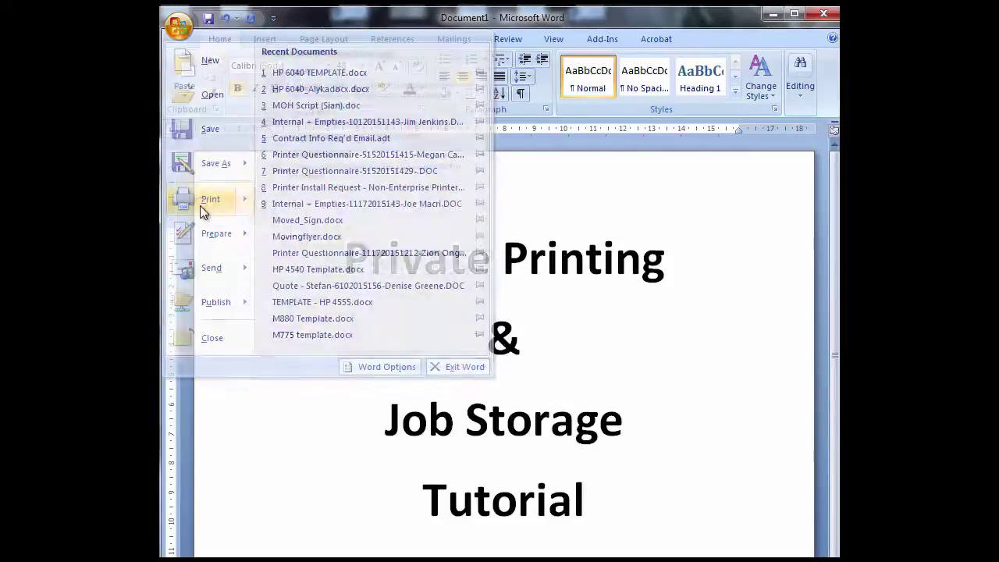
pyautogui.click(443, 226)
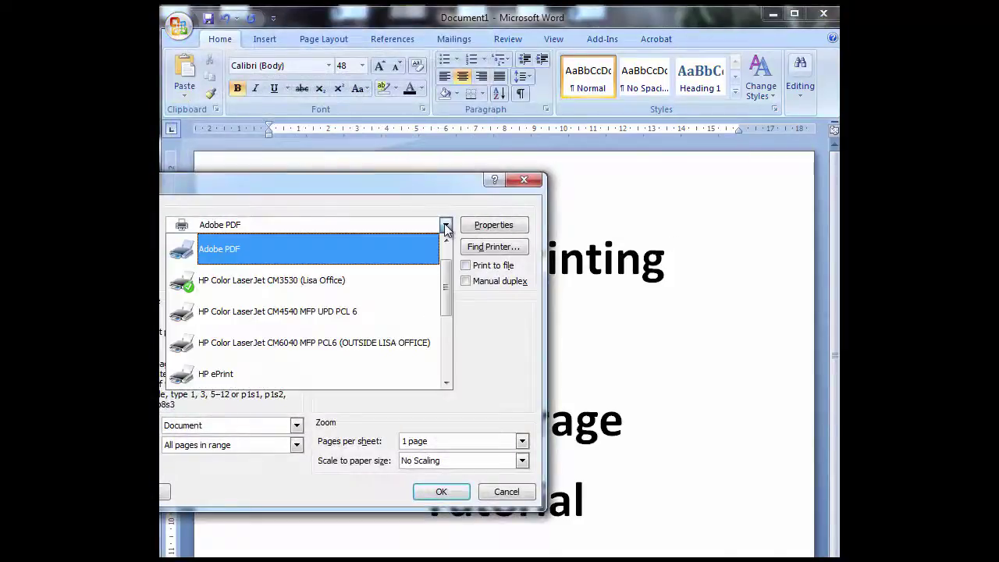
pyautogui.moveTo(443, 291); pyautogui.dragTo(452, 353)
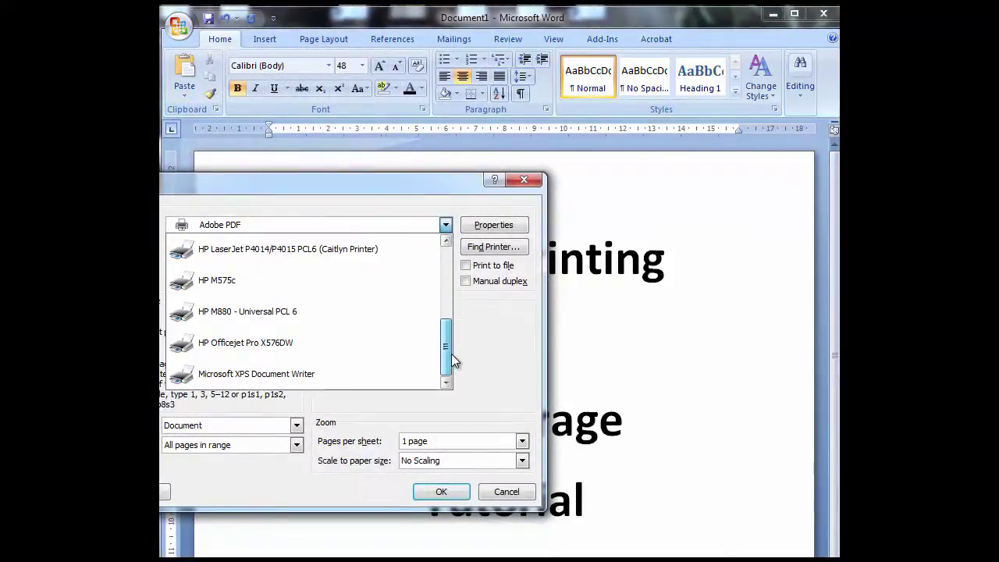
pyautogui.click(336, 323)
pyautogui.click(481, 226)
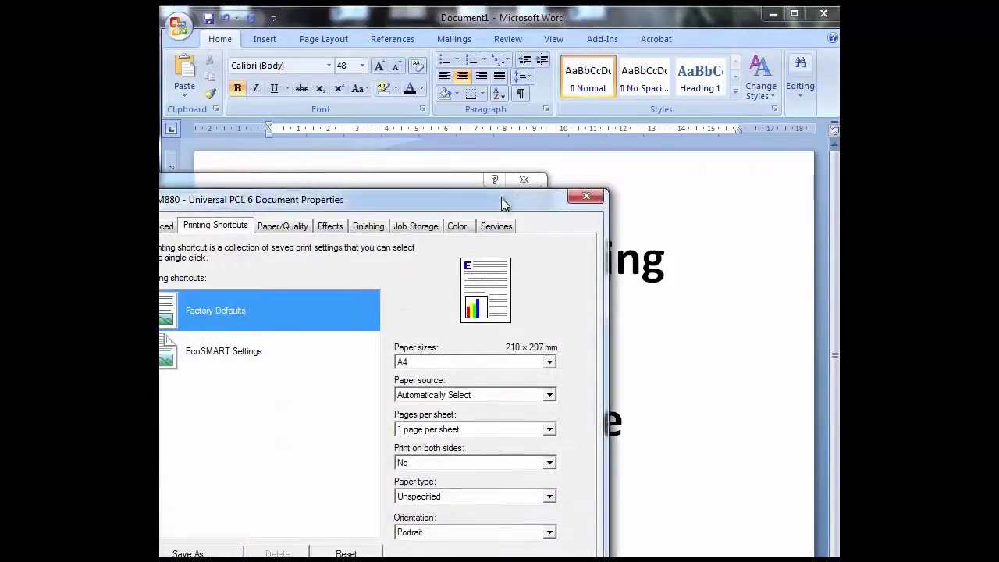
pyautogui.moveTo(503, 198); pyautogui.dragTo(587, 146)
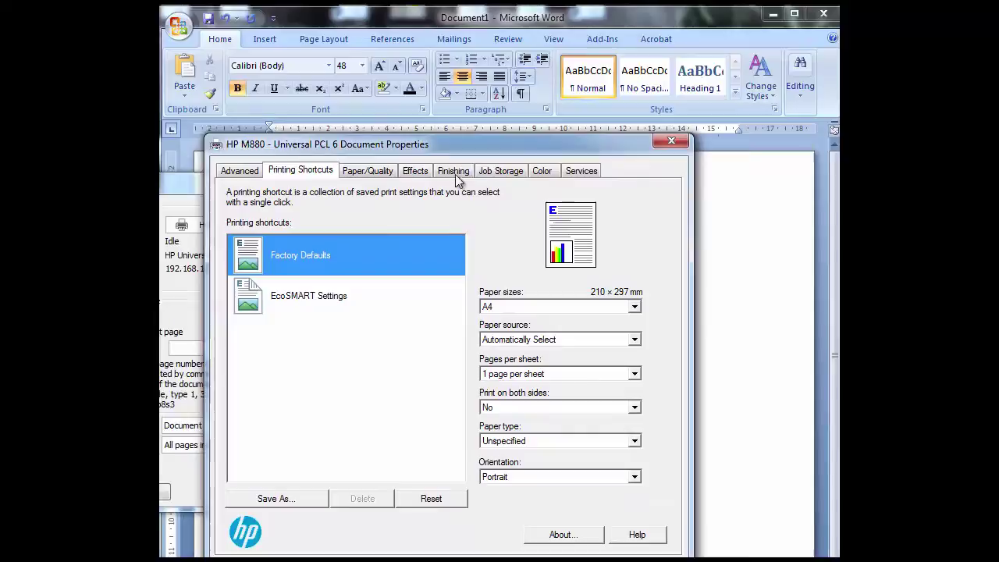
# On the Job Storage tab, try the Proof and Hold, Personal Job, Quick Copy and Stored Job modes
pyautogui.click(502, 173)
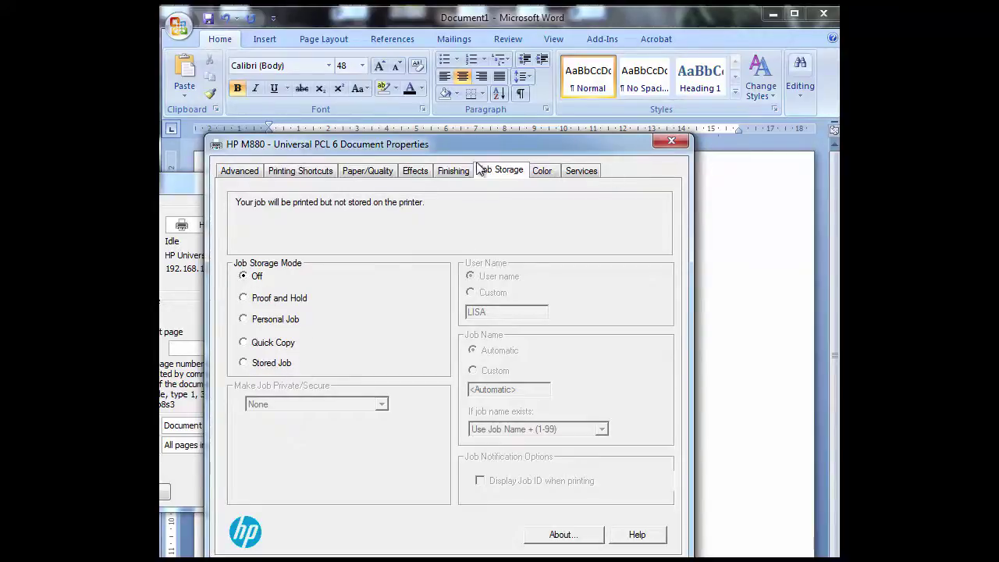
pyautogui.moveTo(553, 145); pyautogui.dragTo(582, 131)
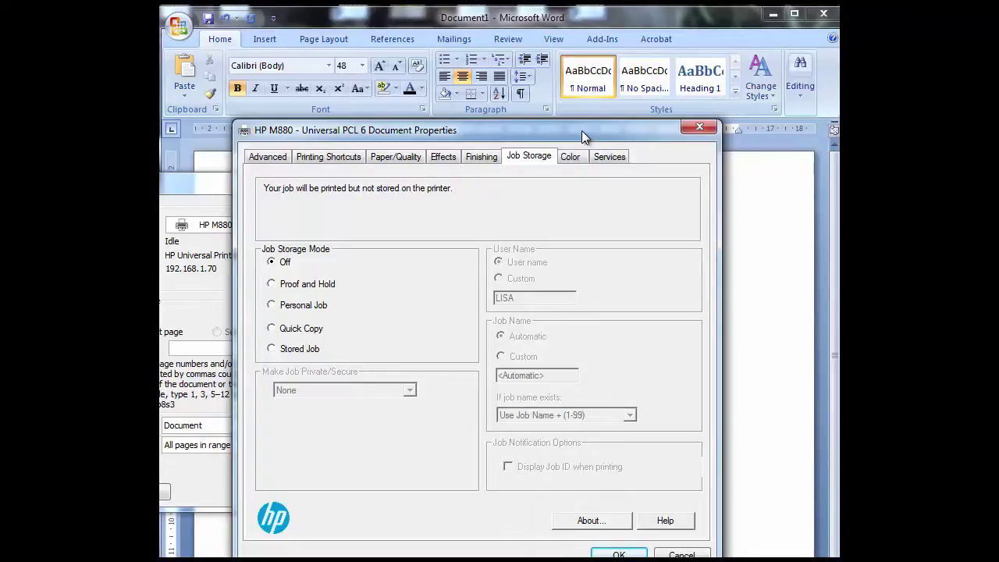
pyautogui.click(324, 283)
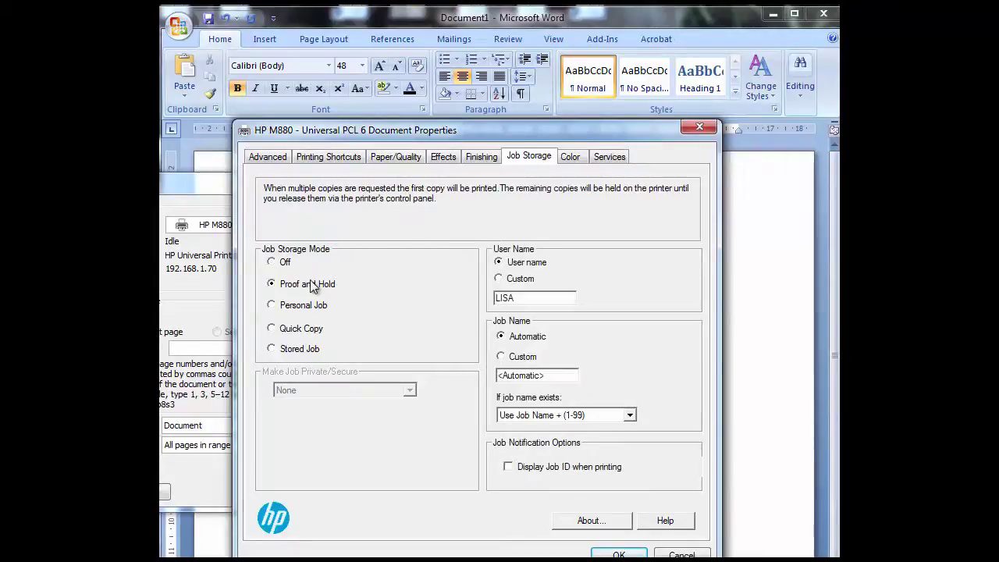
pyautogui.click(271, 304)
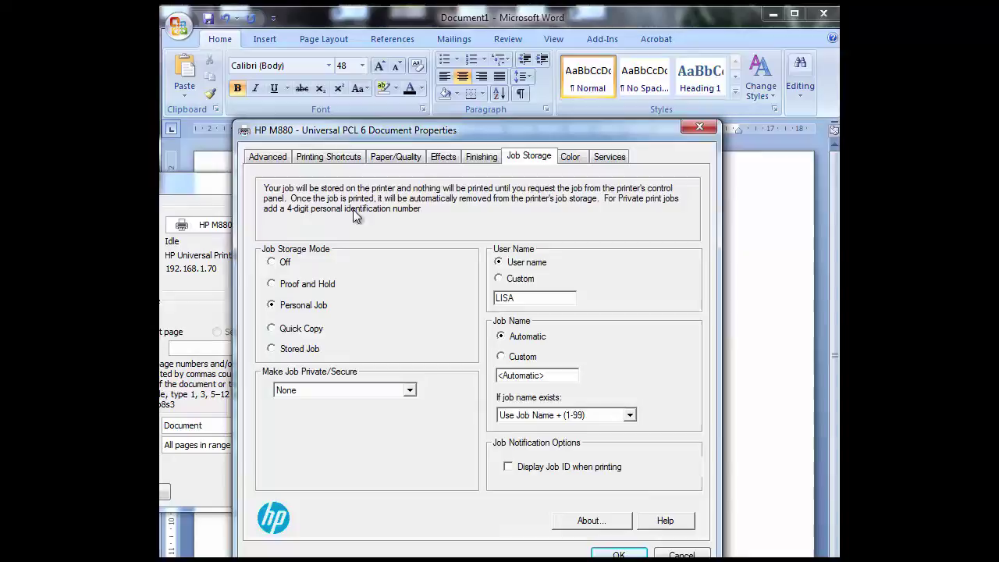
pyautogui.click(272, 328)
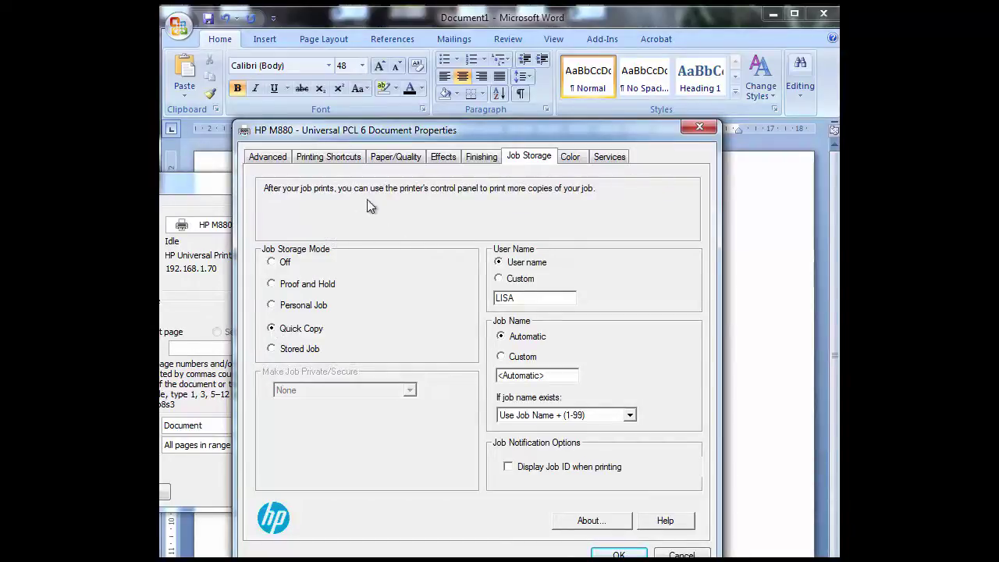
pyautogui.click(272, 349)
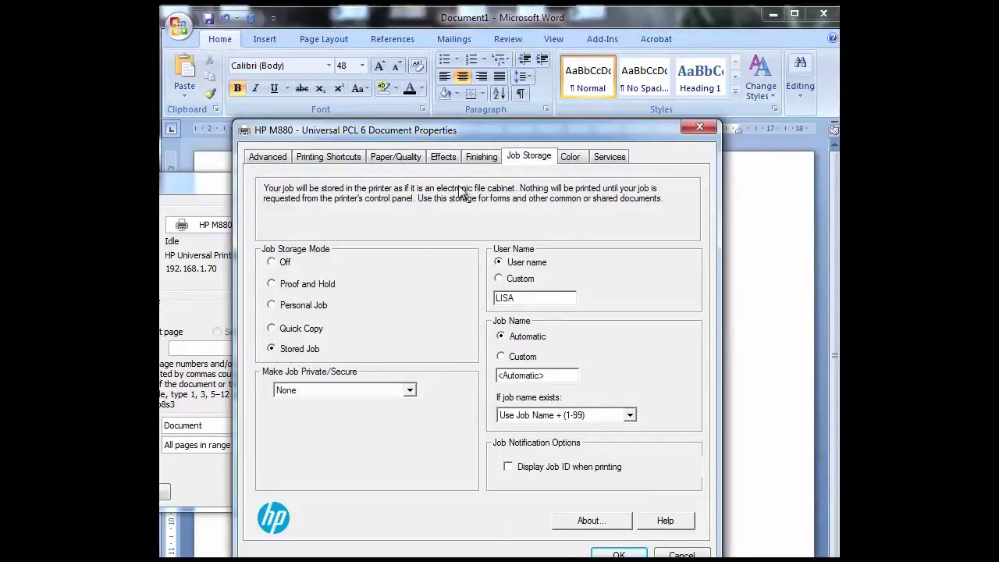
pyautogui.click(272, 329)
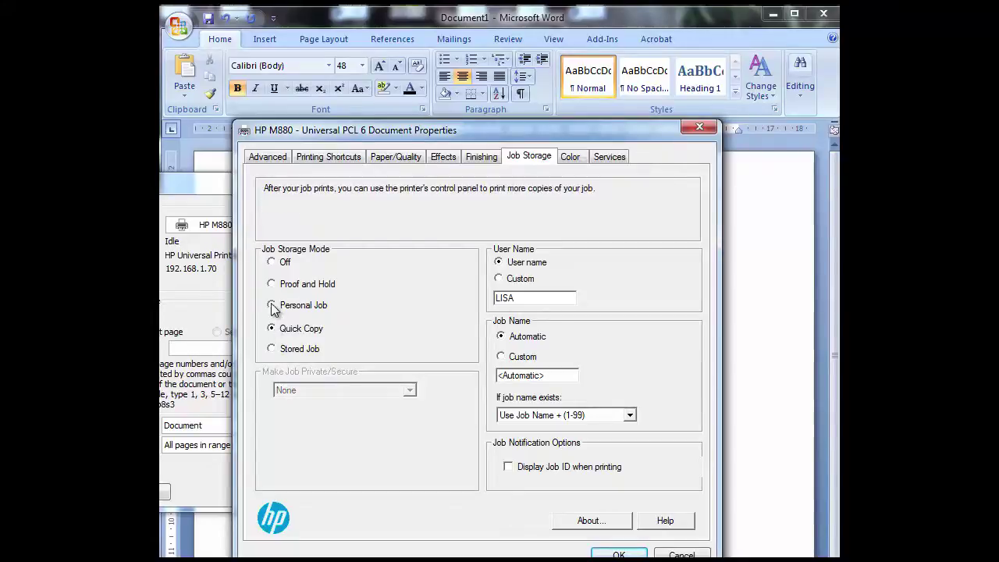
pyautogui.click(271, 306)
pyautogui.click(272, 349)
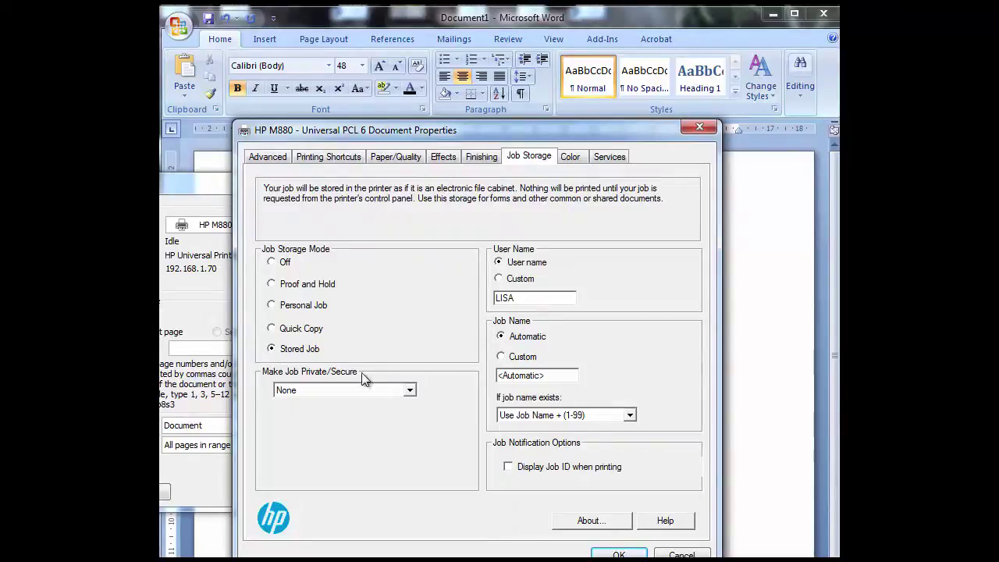
# Set Make Job Private/Secure to PIN to print, choose Personal Job, and enter a four-digit PIN
pyautogui.click(382, 396)
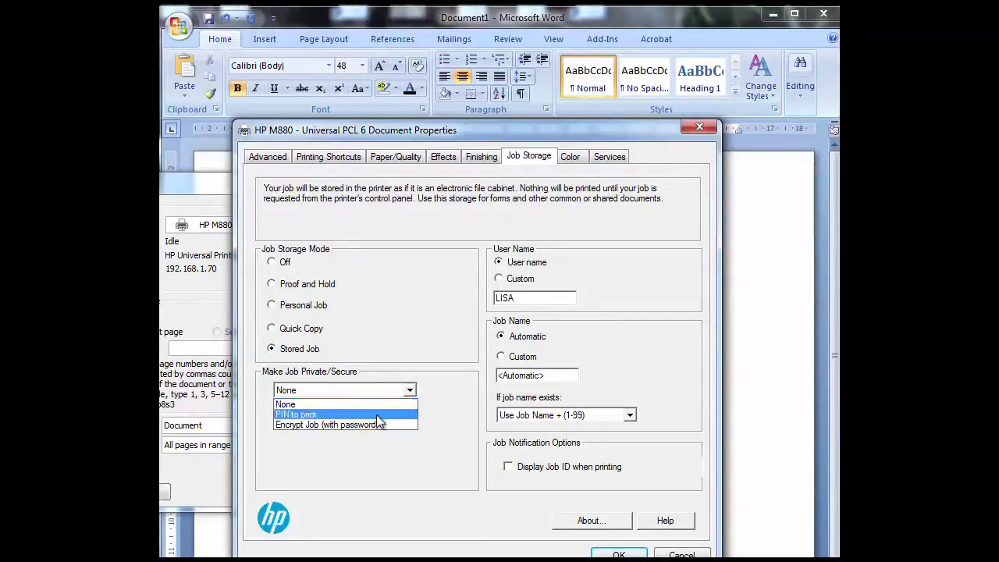
pyautogui.click(378, 414)
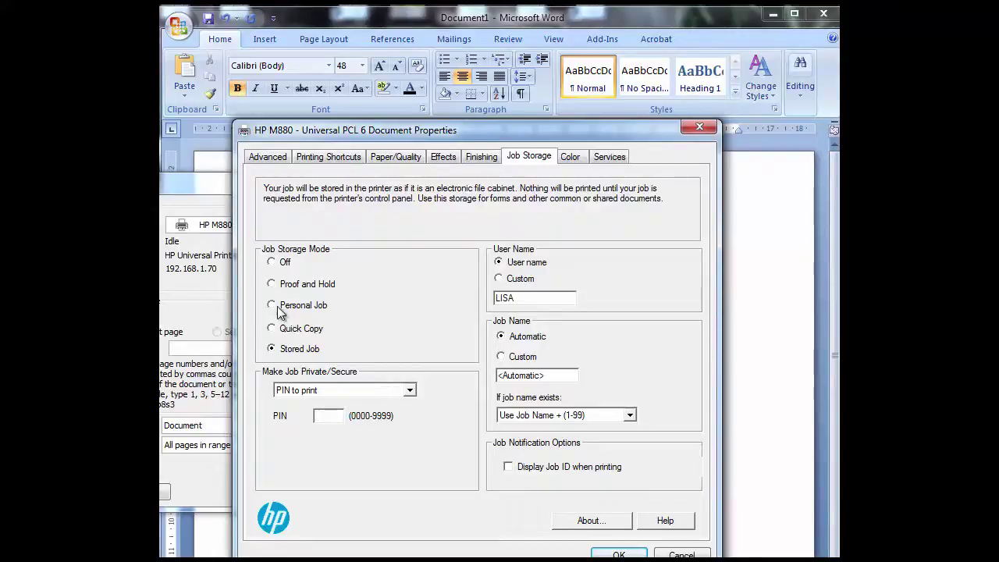
pyautogui.click(272, 306)
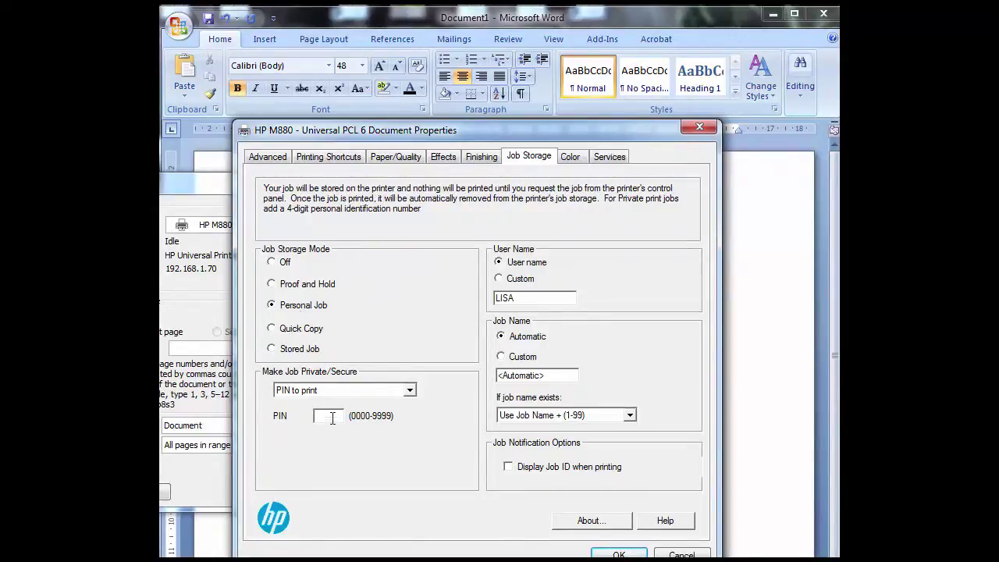
pyautogui.write('1234')
# Return to Stored Job mode and set Make Job Private/Secure back to None
pyautogui.moveTo(338, 417); pyautogui.dragTo(310, 422)
pyautogui.click(289, 348)
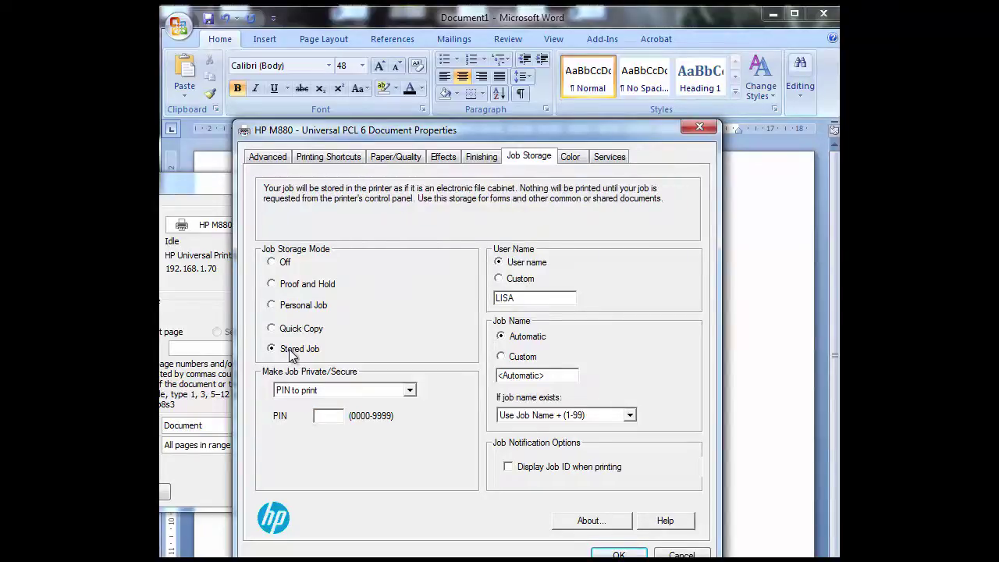
pyautogui.click(373, 391)
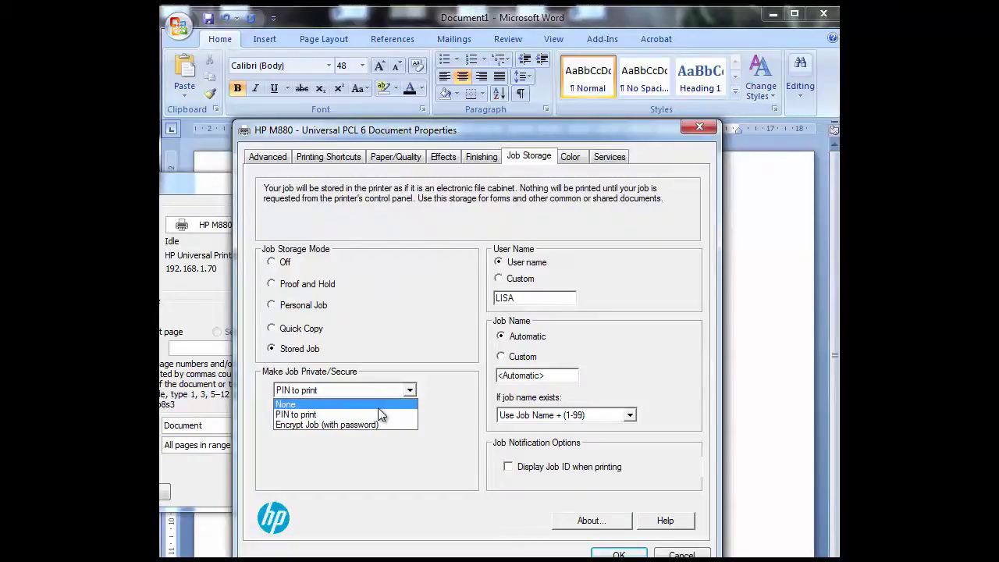
pyautogui.click(376, 406)
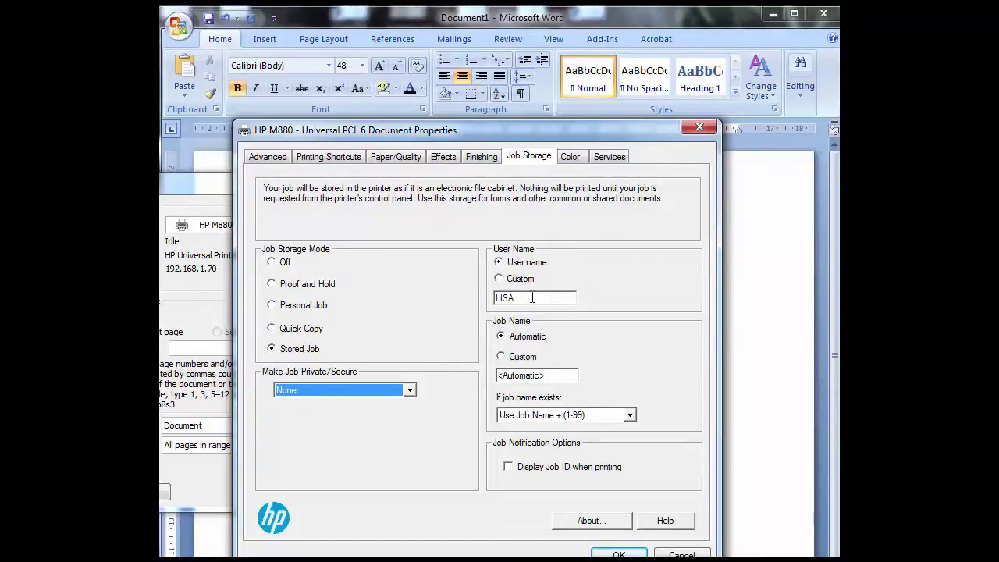
# Set the User Name to Custom with the name 'HR'
pyautogui.moveTo(533, 297); pyautogui.dragTo(478, 302)
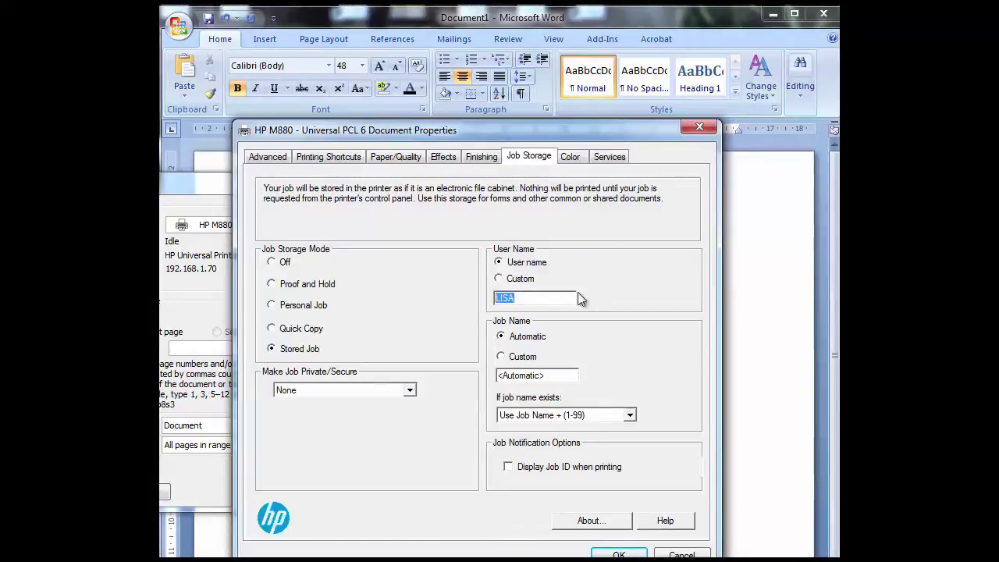
pyautogui.click(499, 279)
pyautogui.write('HR')
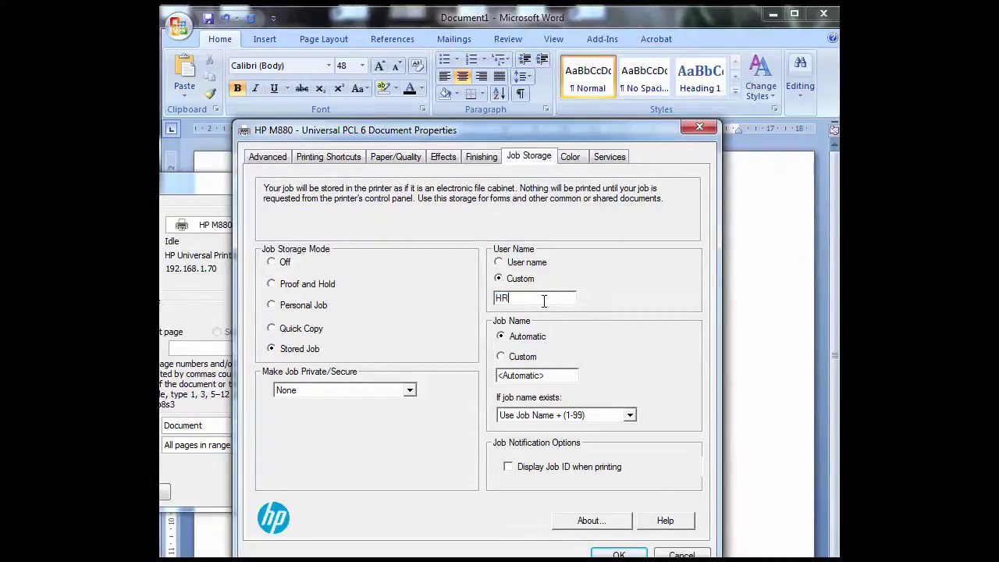
# Set a Custom job name of 'Leave Form', leaving Display Job ID when printing unticked
pyautogui.click(499, 358)
pyautogui.write('Leave Form')
pyautogui.click(508, 468)
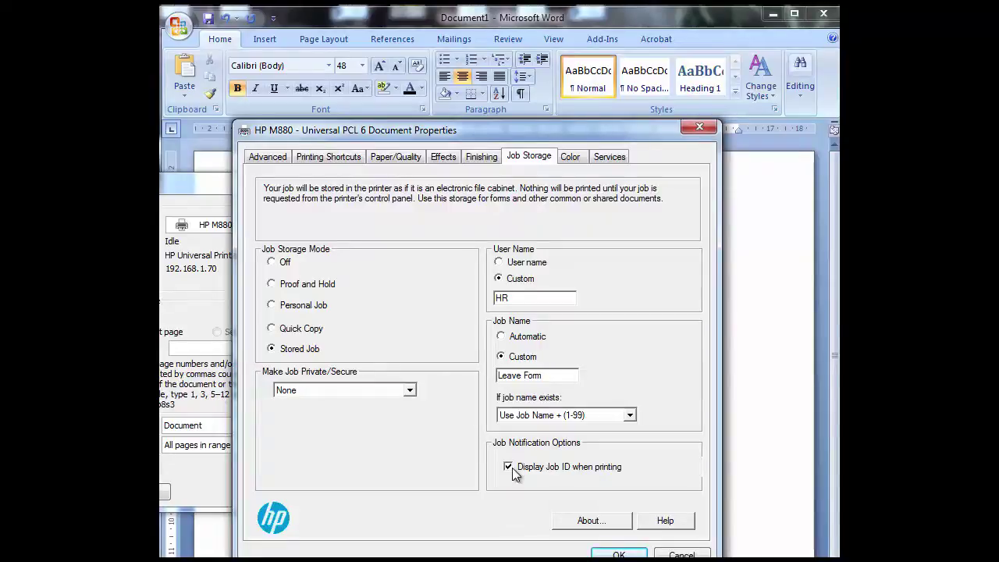
pyautogui.click(507, 469)
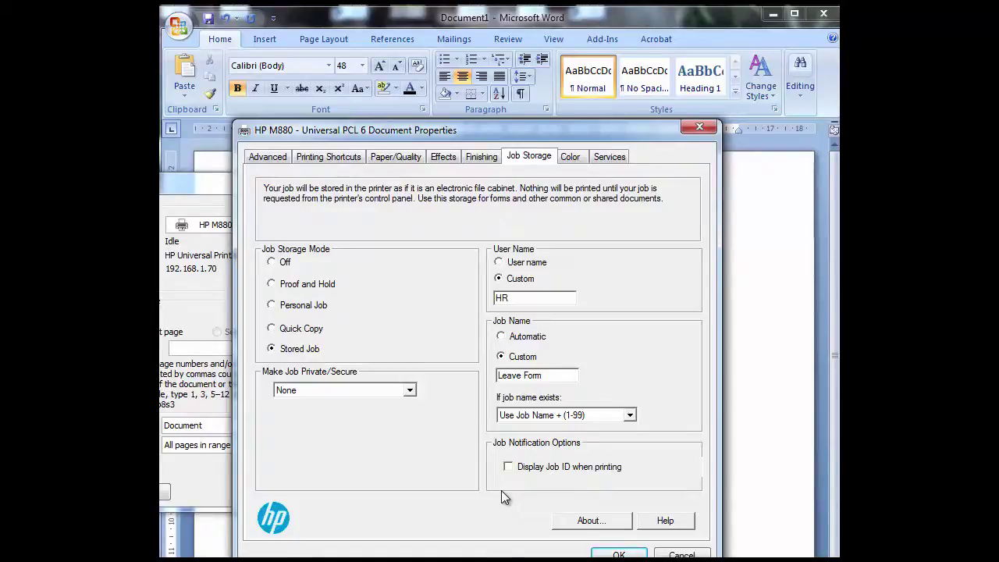
pyautogui.moveTo(550, 136); pyautogui.dragTo(534, 108)
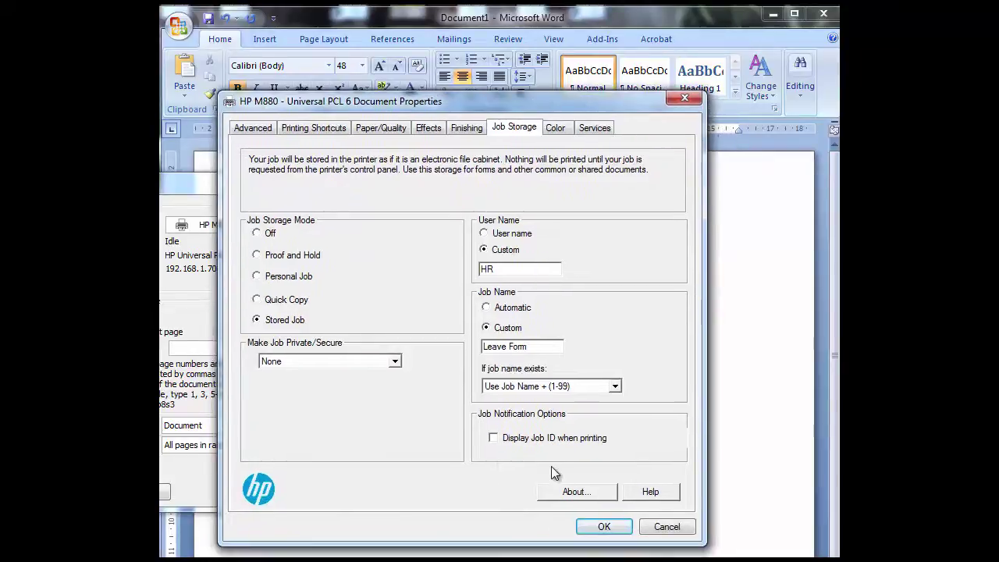
# Accept the Document Properties and print the document to the HP M880
pyautogui.click(604, 527)
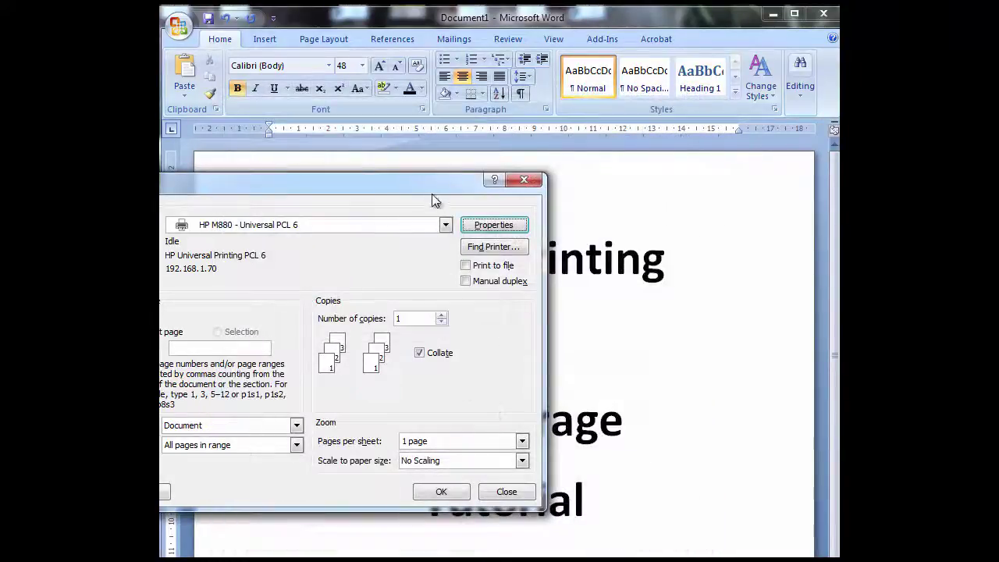
pyautogui.moveTo(432, 194); pyautogui.dragTo(505, 179)
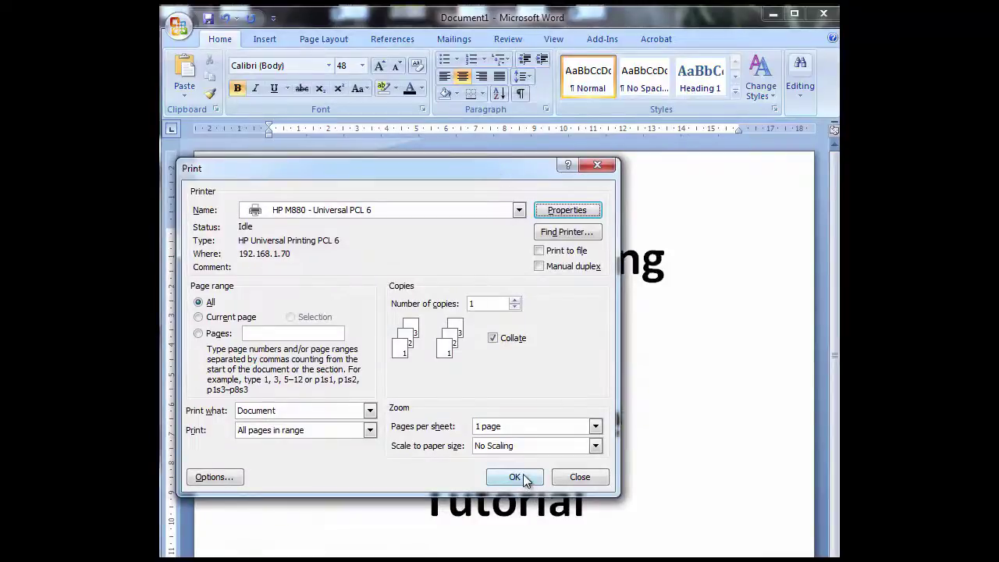
pyautogui.click(524, 474)
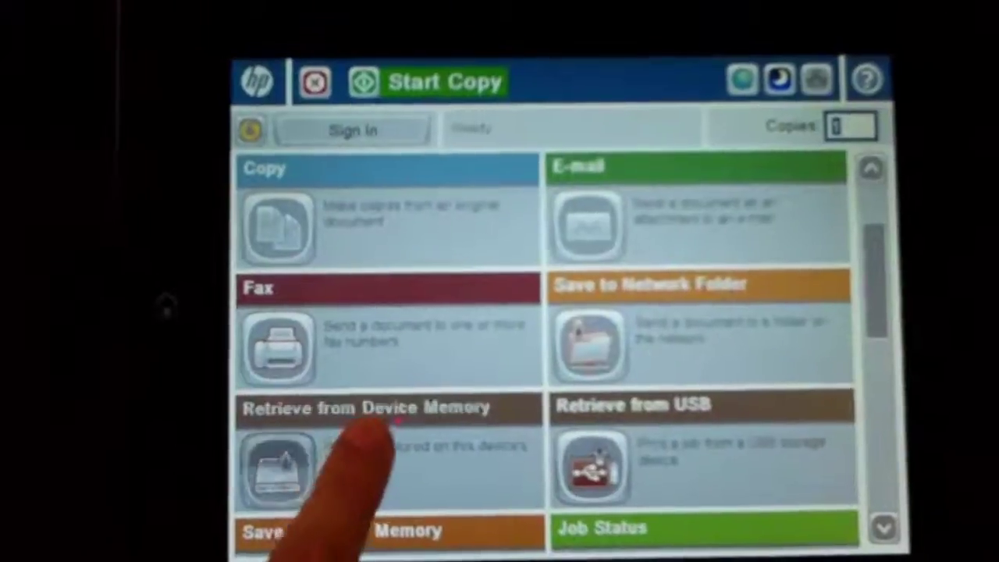
# On the printer panel, go to Retrieve from Device Memory and open the HR folder
pyautogui.click(300, 438)
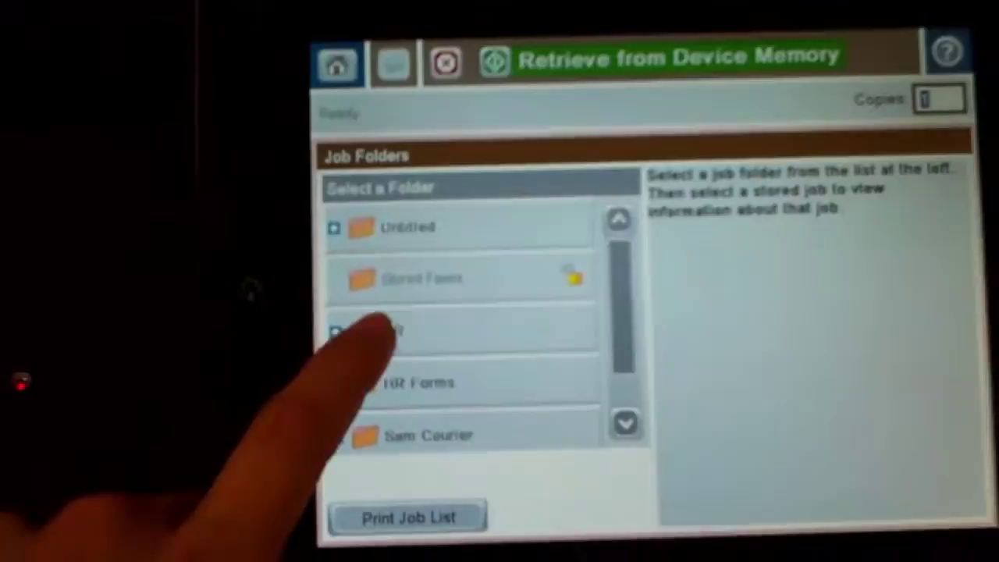
pyautogui.click(398, 340)
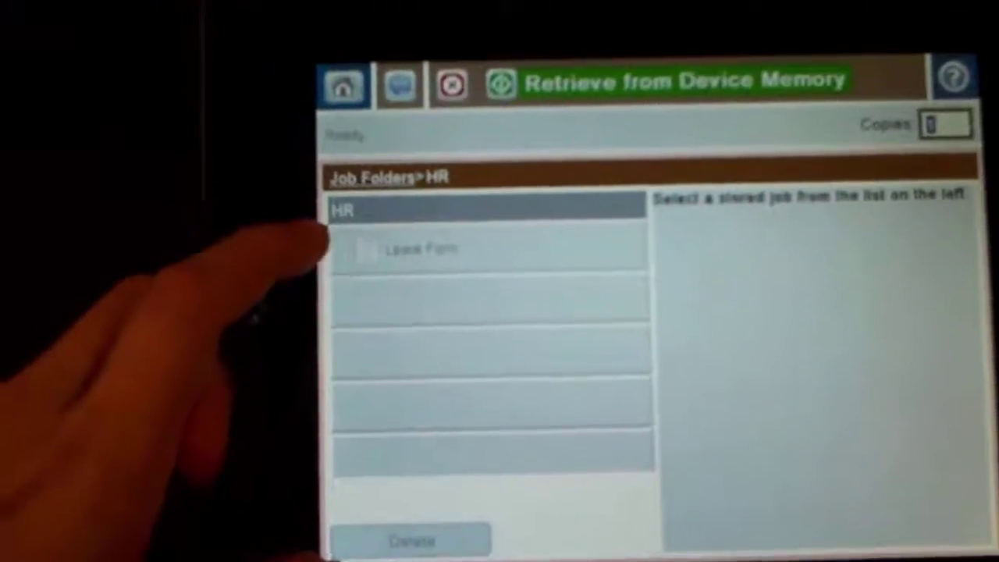